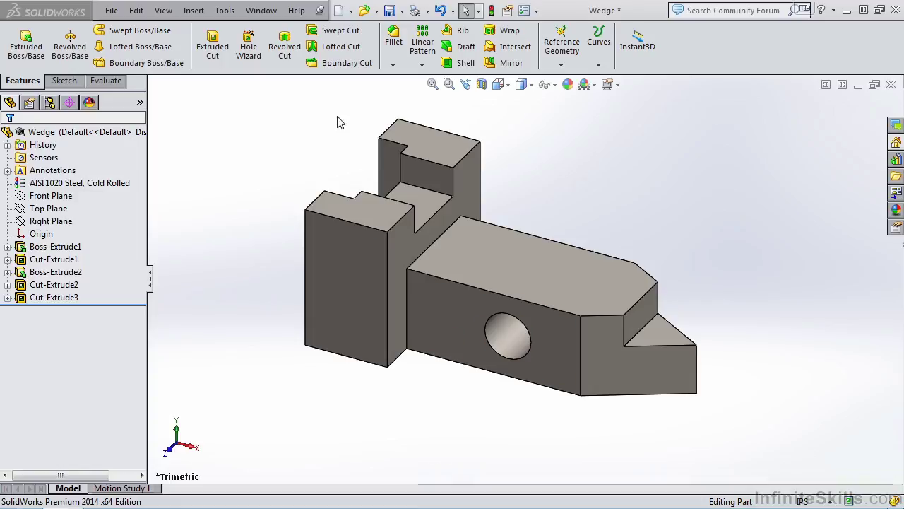
# - Create a drawing from the Wedge part on a B (ANSI) Landscape sheet and set its units to IPS (inch, pound, second)
pyautogui.click(351, 11)
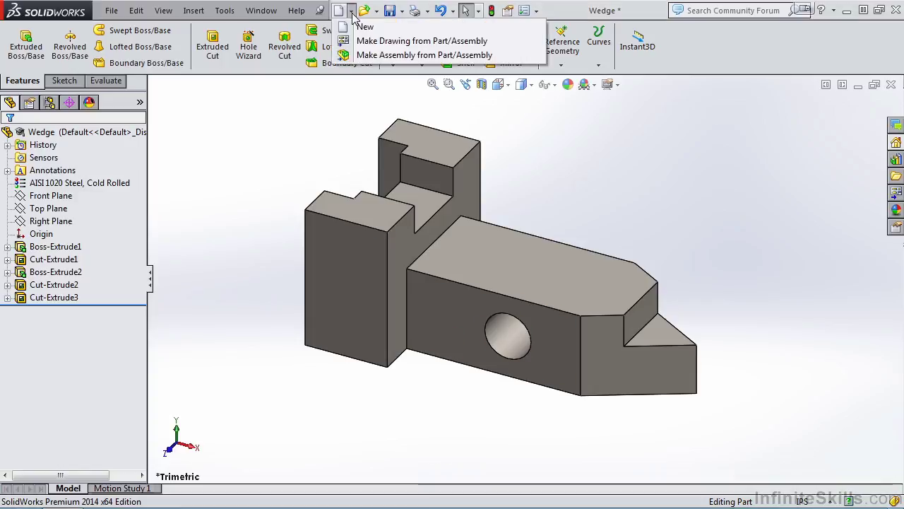
pyautogui.click(402, 40)
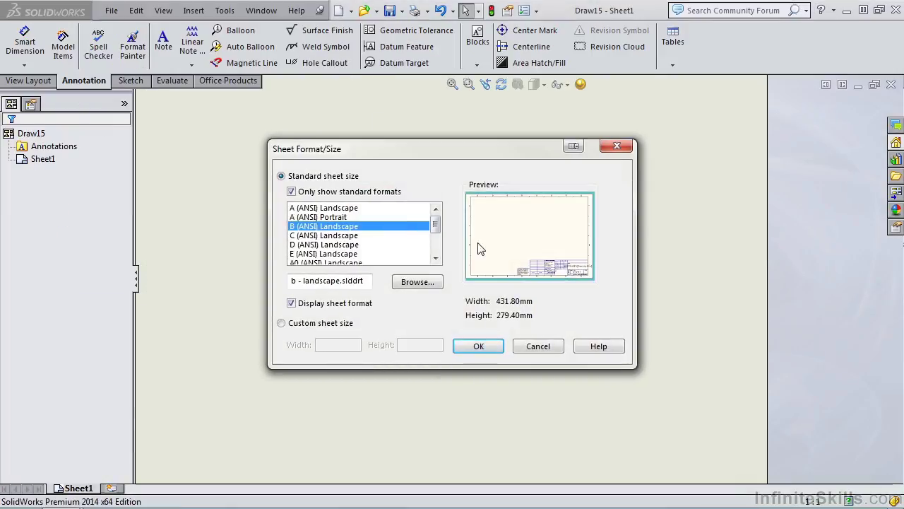
pyautogui.click(480, 346)
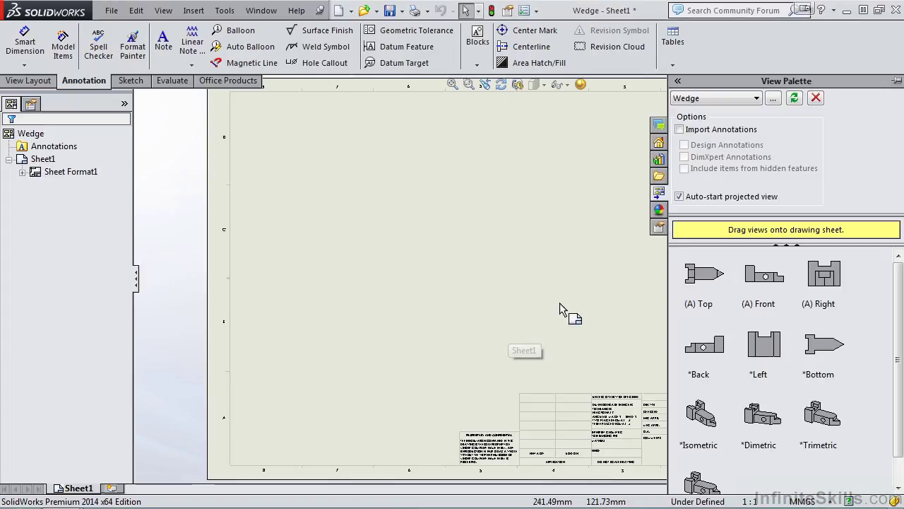
pyautogui.click(803, 501)
pyautogui.click(800, 463)
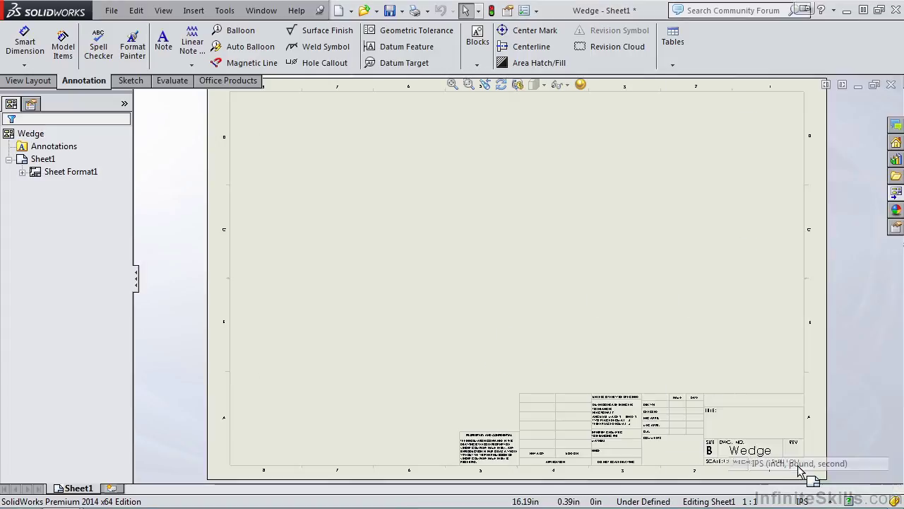
# - Insert a front model view of the Wedge part on the sheet, with projected right and top views
pyautogui.click(42, 80)
pyautogui.click(55, 58)
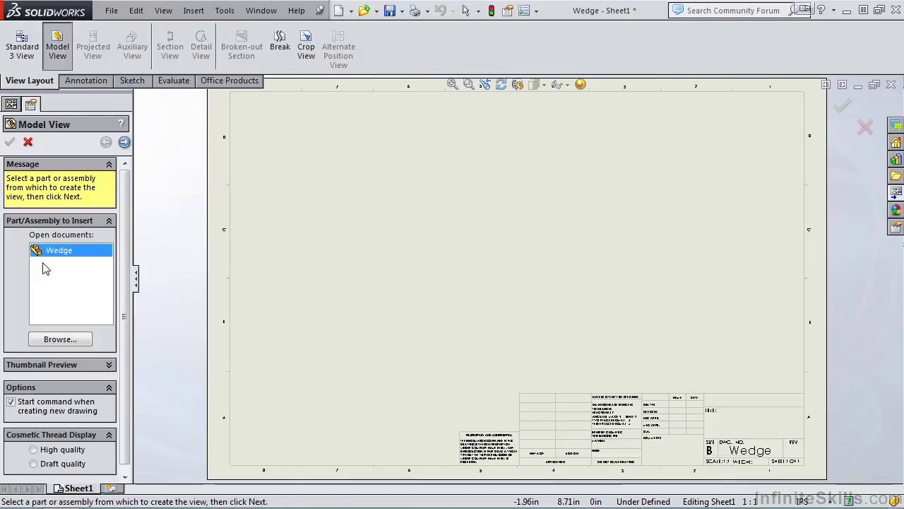
pyautogui.click(67, 337)
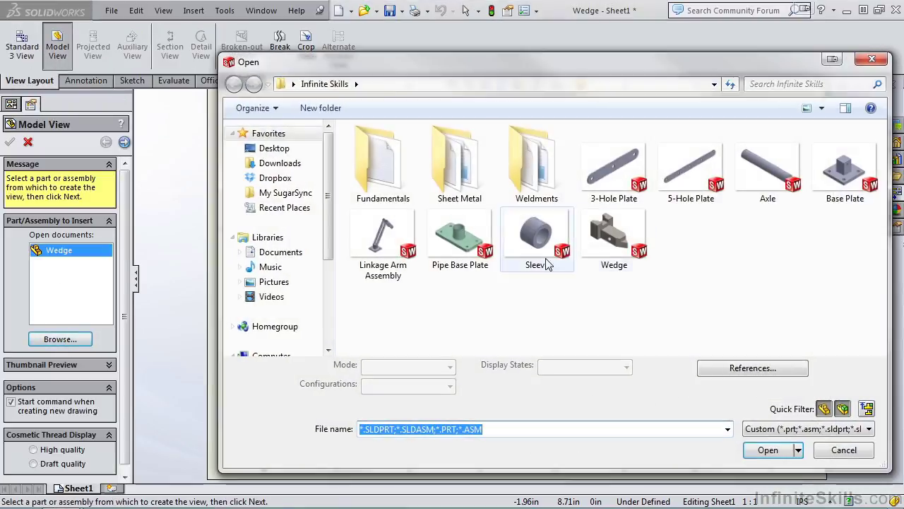
pyautogui.click(599, 241)
pyautogui.click(768, 450)
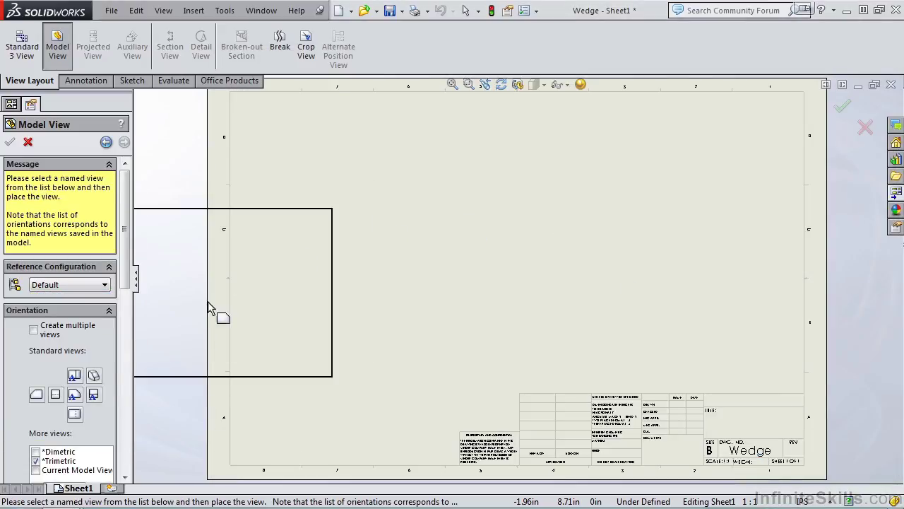
pyautogui.click(75, 394)
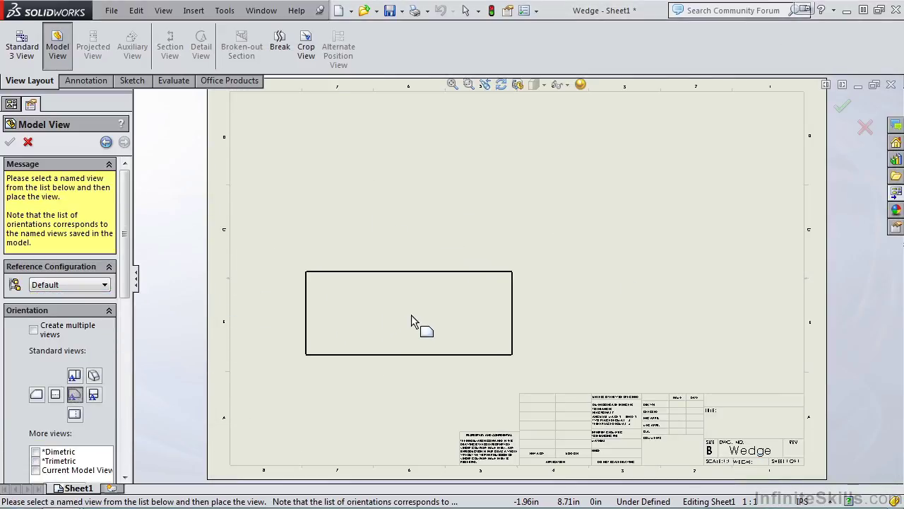
pyautogui.click(435, 317)
pyautogui.click(717, 332)
pyautogui.click(446, 140)
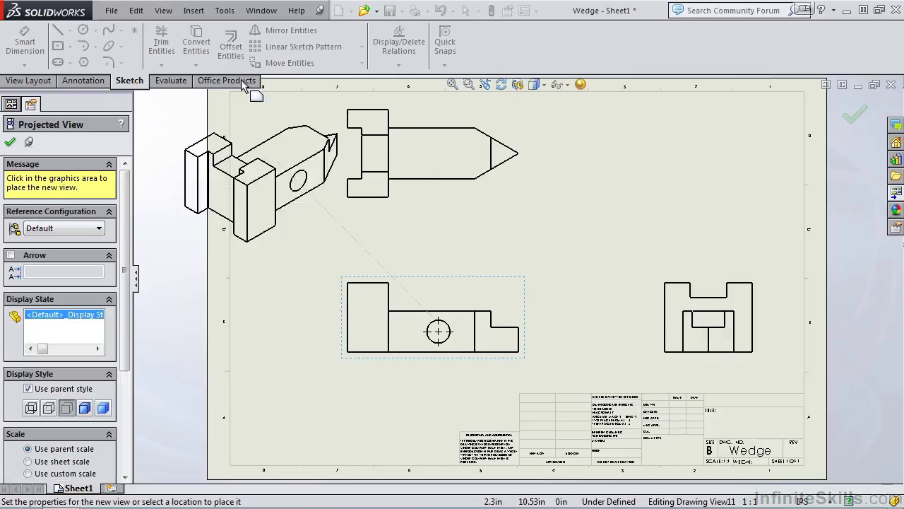
pyautogui.click(10, 141)
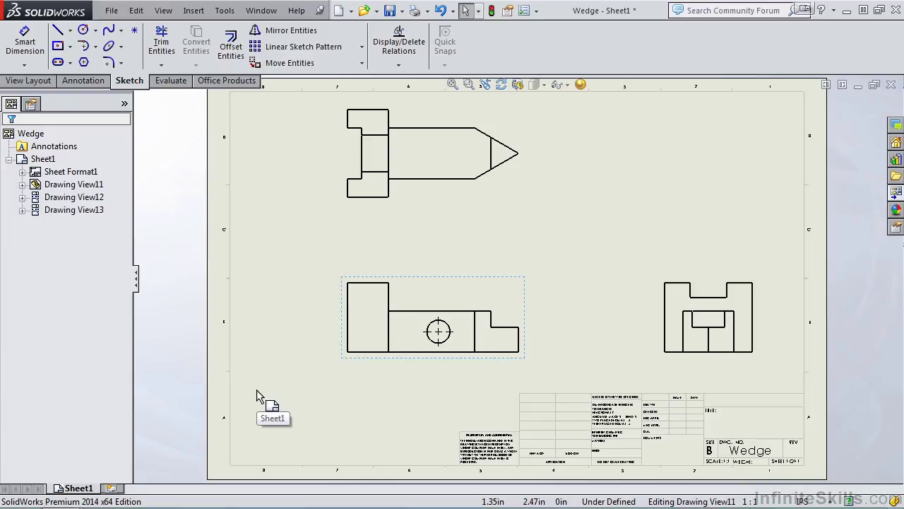
# - With Smart Dimension and rapid dimensioning, dimension the wedge body's height and the lower step's height on the right side of the front view
pyautogui.click(83, 81)
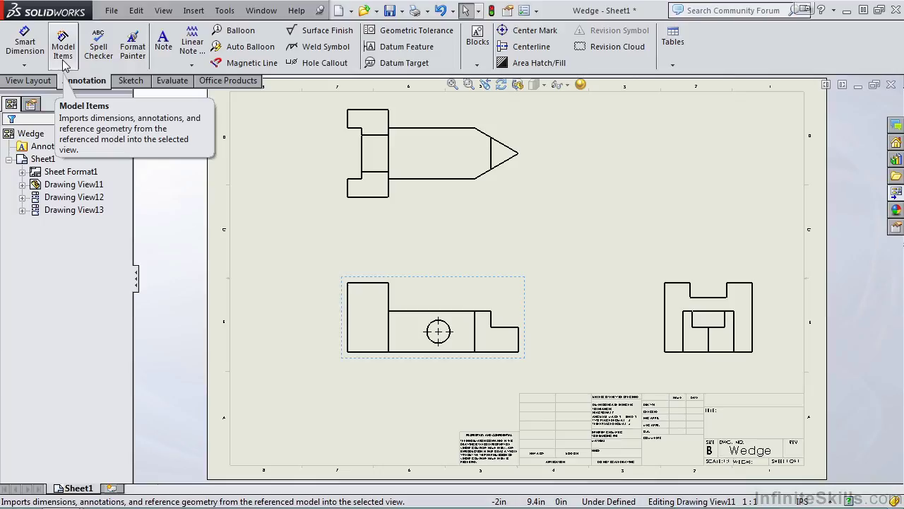
pyautogui.click(26, 66)
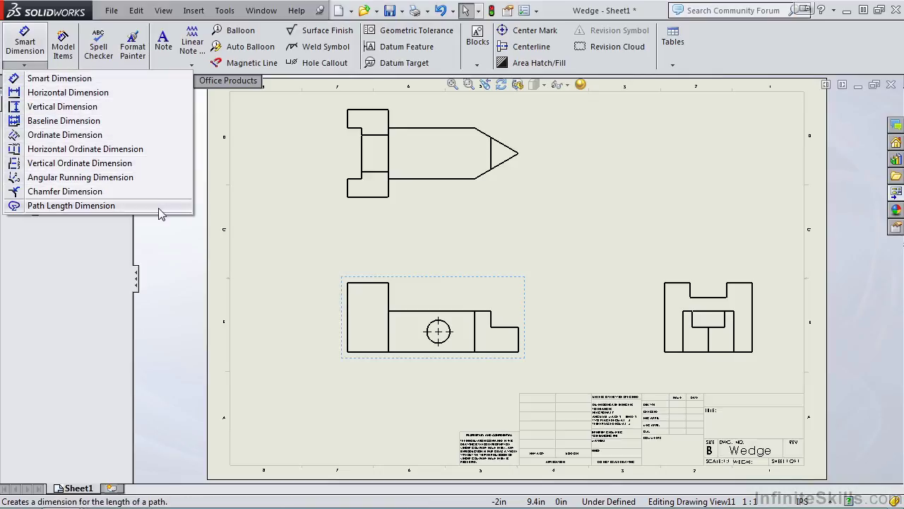
pyautogui.click(49, 80)
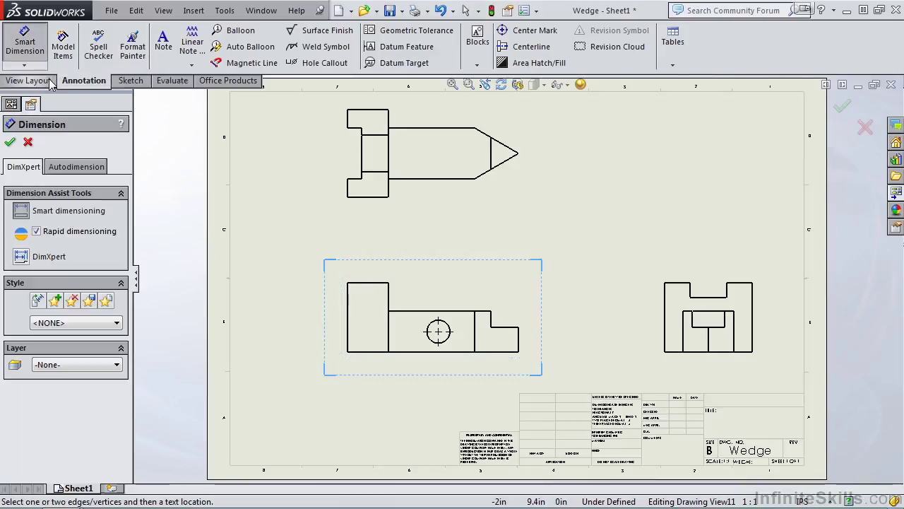
pyautogui.scroll(-4, 384, 355)
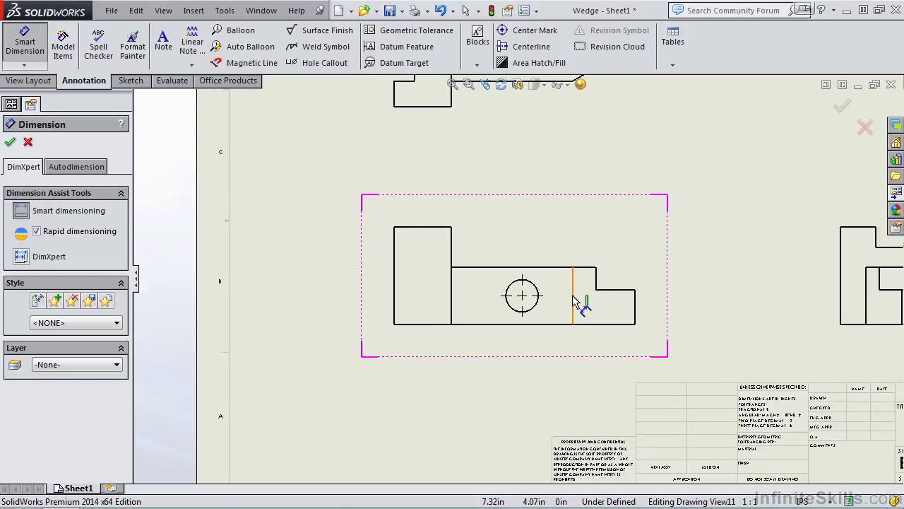
pyautogui.click(574, 302)
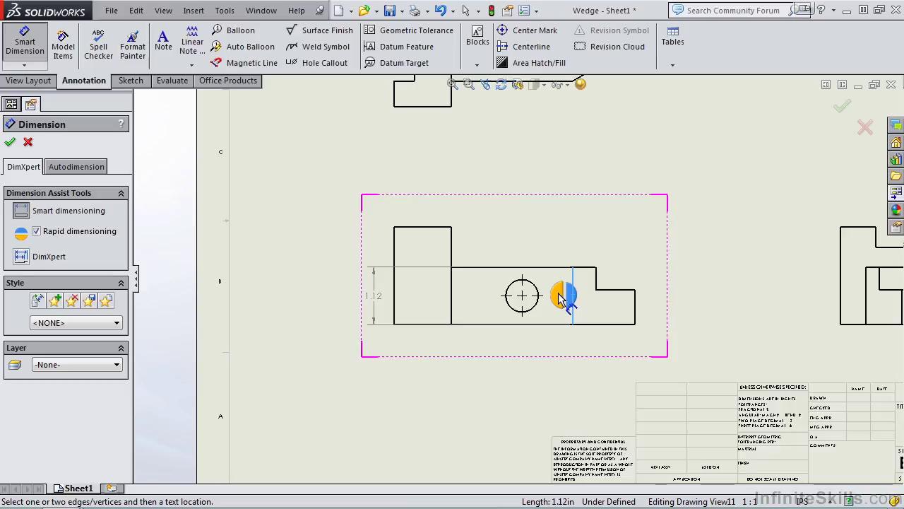
pyautogui.click(570, 296)
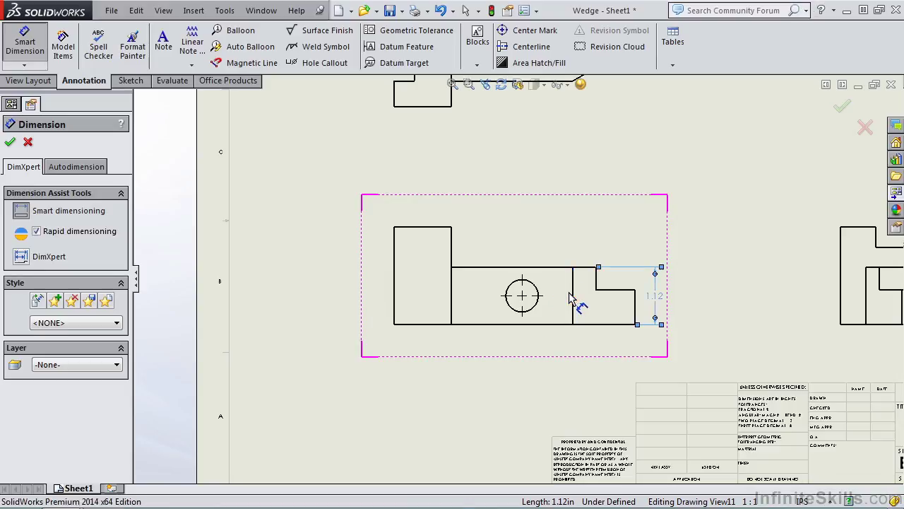
pyautogui.click(636, 308)
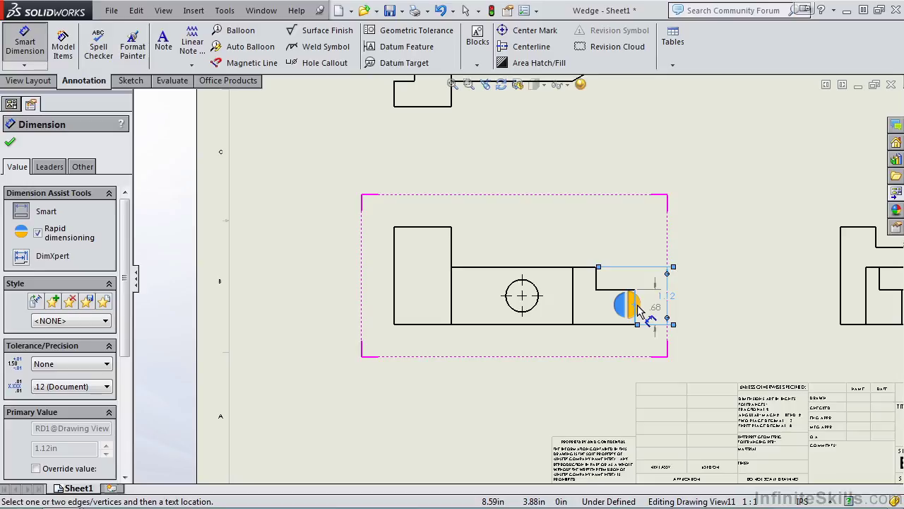
pyautogui.click(636, 309)
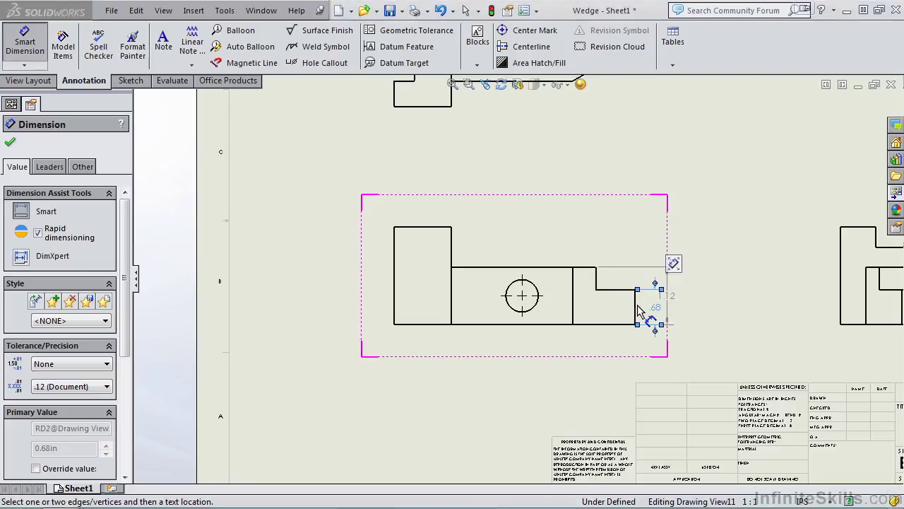
# - Dimension the tall block's height on the left side of the front view and the hole's diameter
pyautogui.click(395, 279)
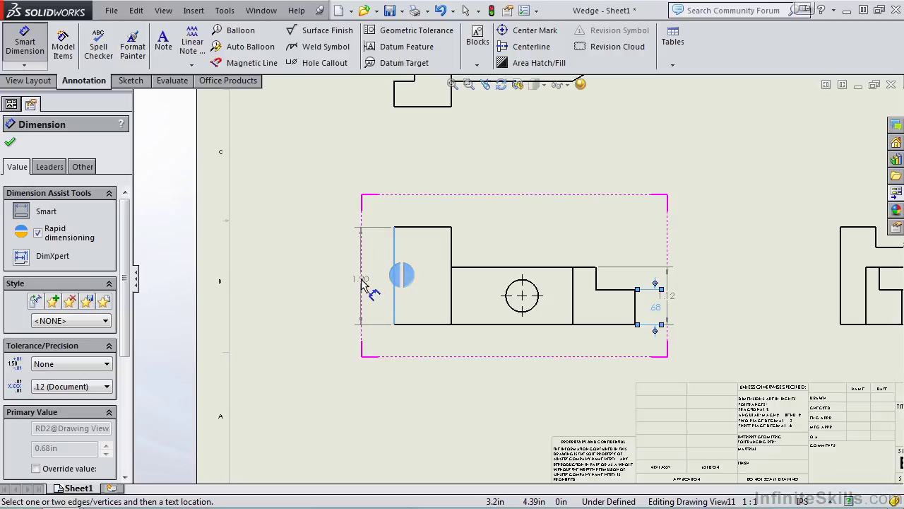
pyautogui.click(362, 286)
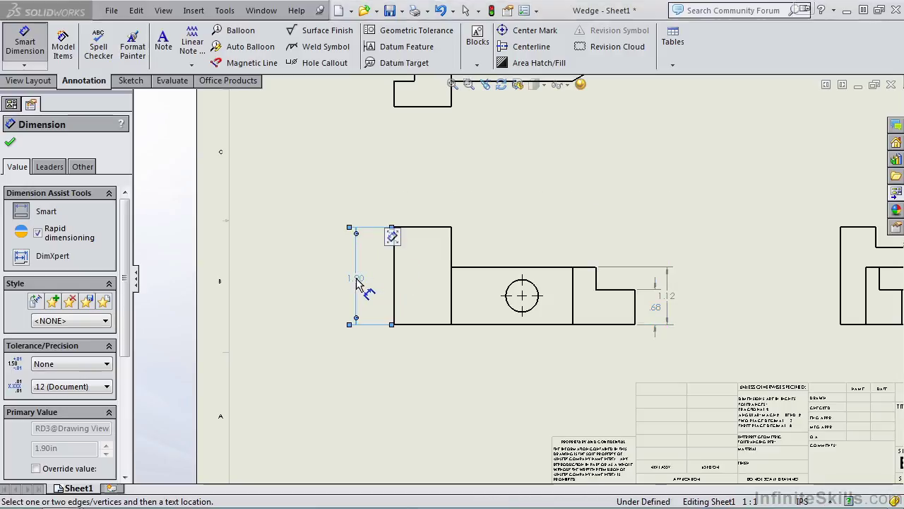
pyautogui.scroll(3, 498, 343)
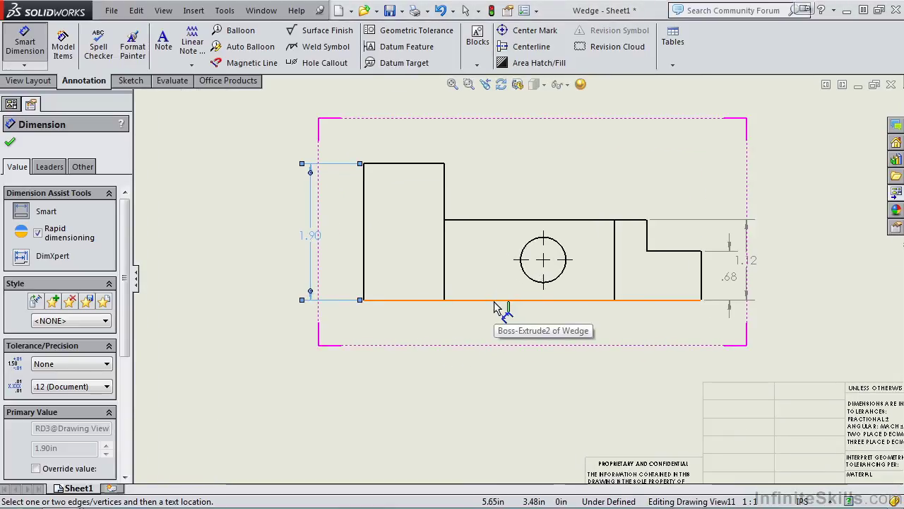
pyautogui.click(559, 251)
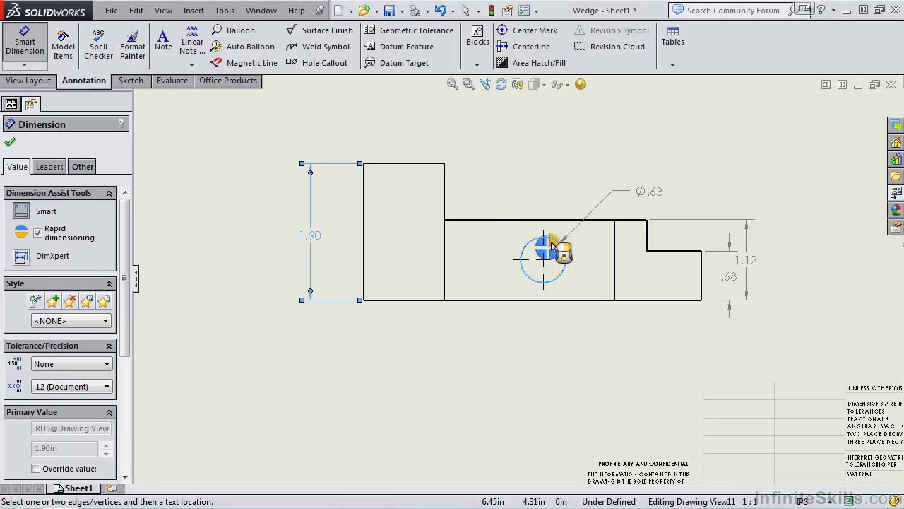
pyautogui.click(552, 243)
# - In the top view, dimension the horizontal distance from the lower taper corner to the tip and the aligned length of the lower slanted edge
pyautogui.scroll(5, 574, 181)
pyautogui.scroll(-3, 555, 162)
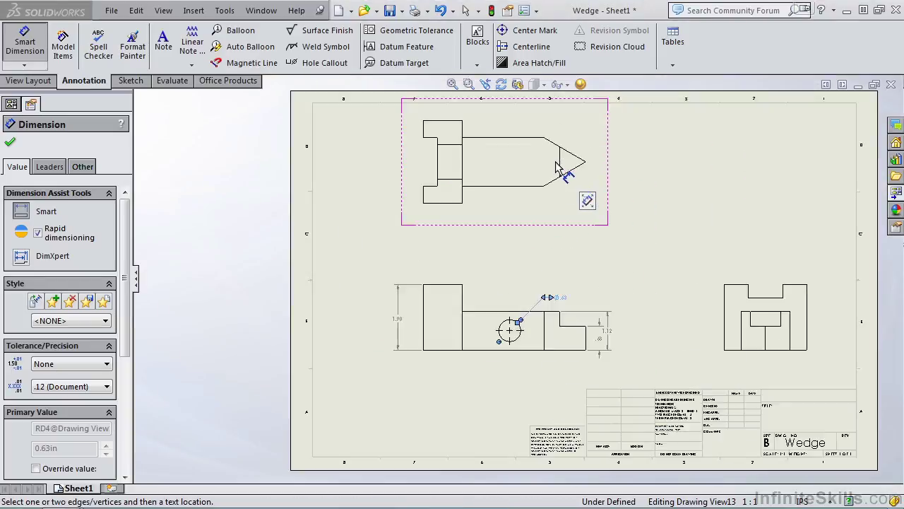
pyautogui.scroll(-2, 525, 224)
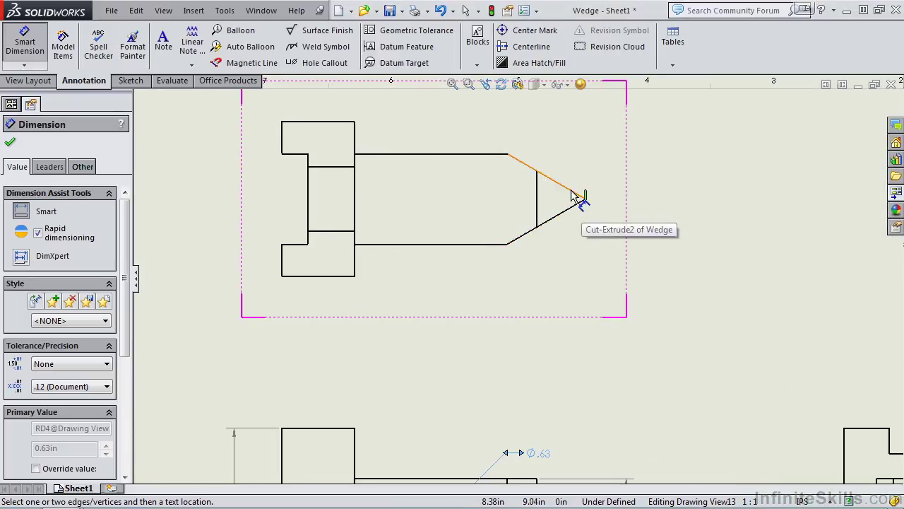
pyautogui.click(507, 244)
pyautogui.click(585, 199)
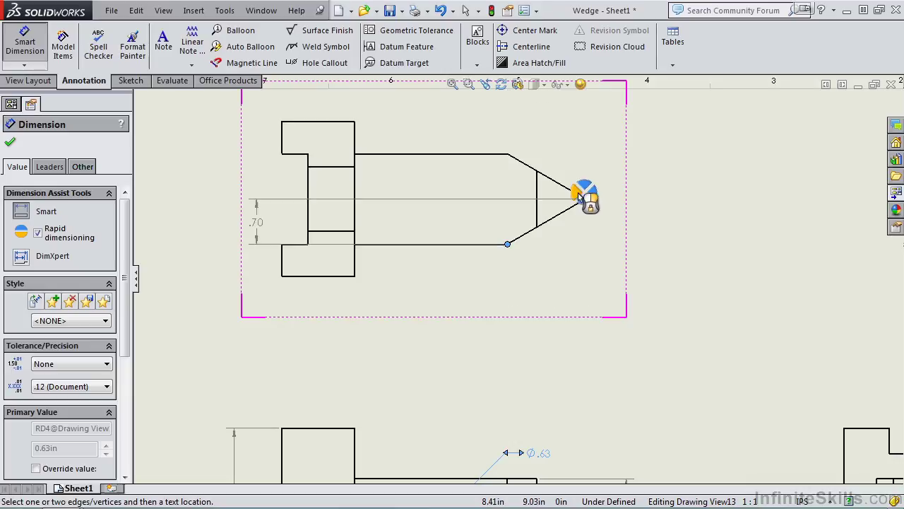
pyautogui.click(587, 199)
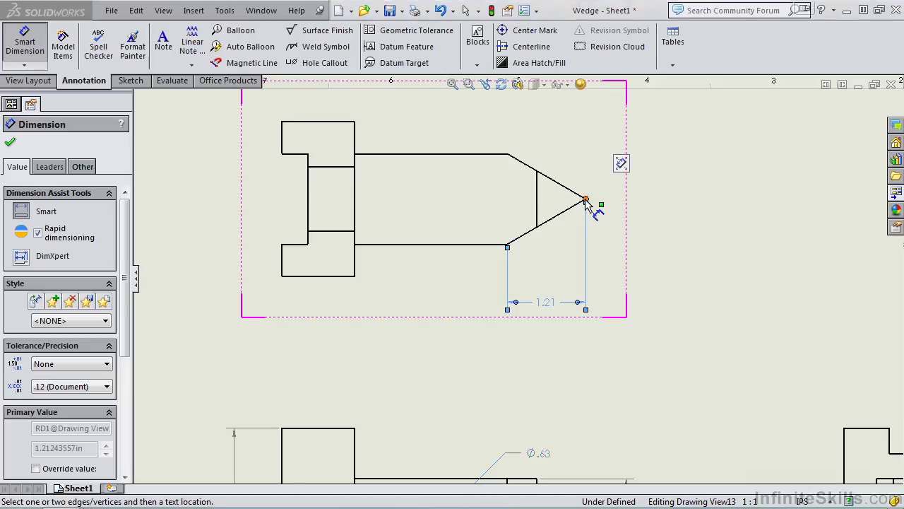
pyautogui.click(553, 225)
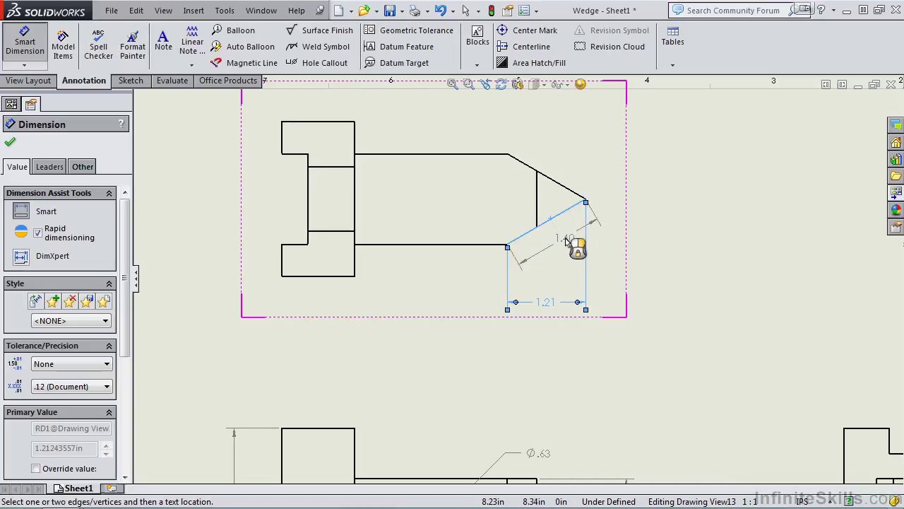
pyautogui.click(571, 246)
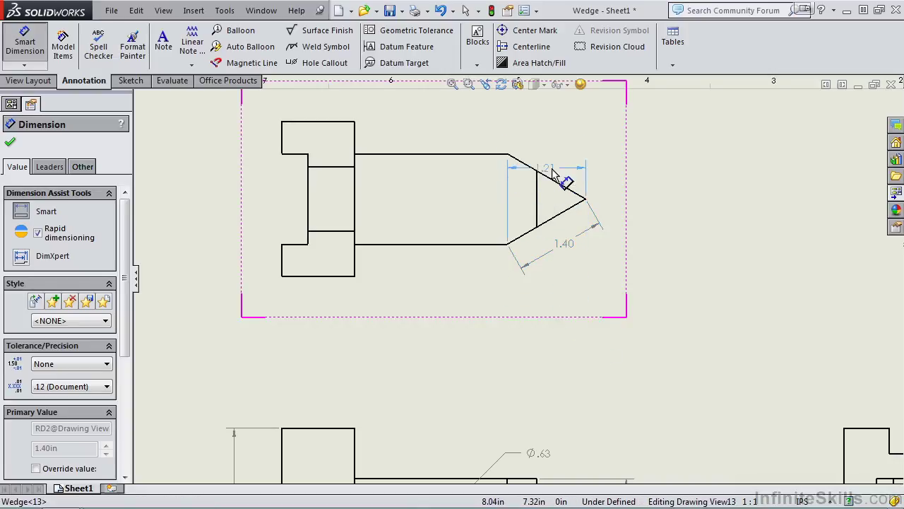
# - Move the horizontal tip-length dimension above the top view and reattach its extension line to the upper taper corner
pyautogui.click(540, 127)
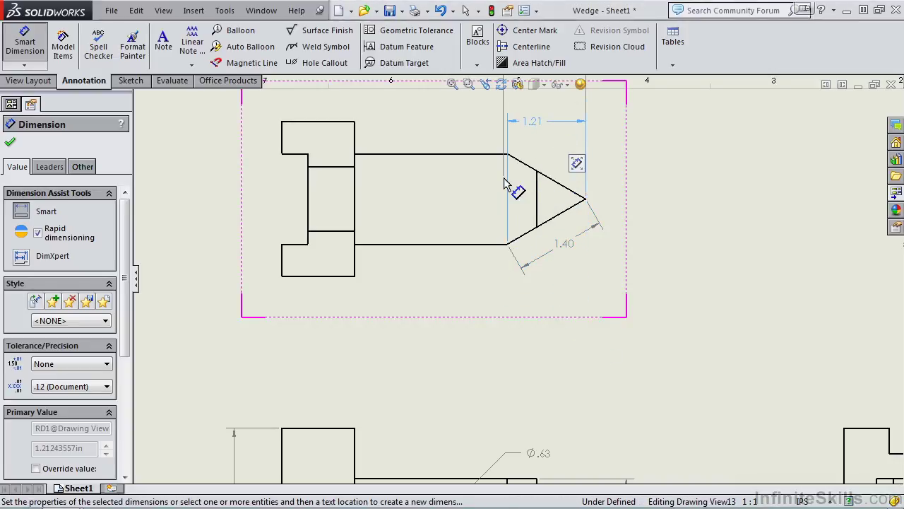
pyautogui.scroll(3, 519, 164)
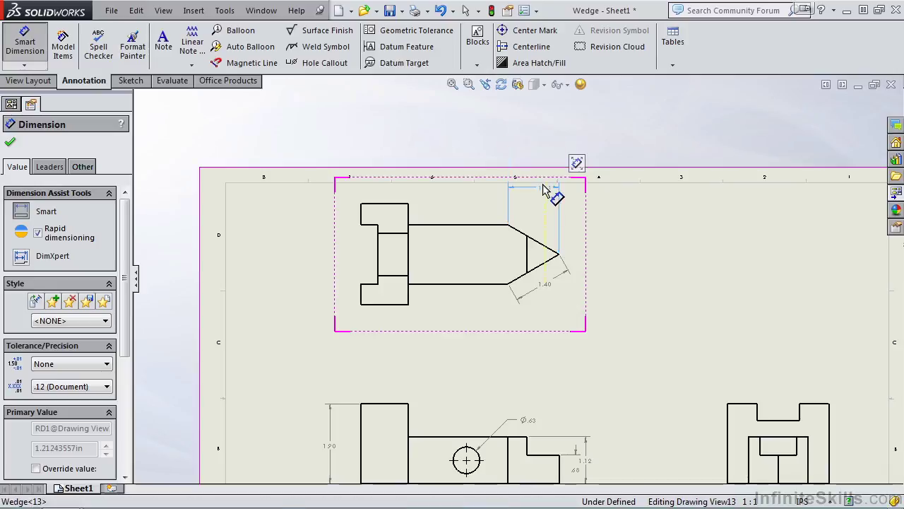
pyautogui.click(540, 212)
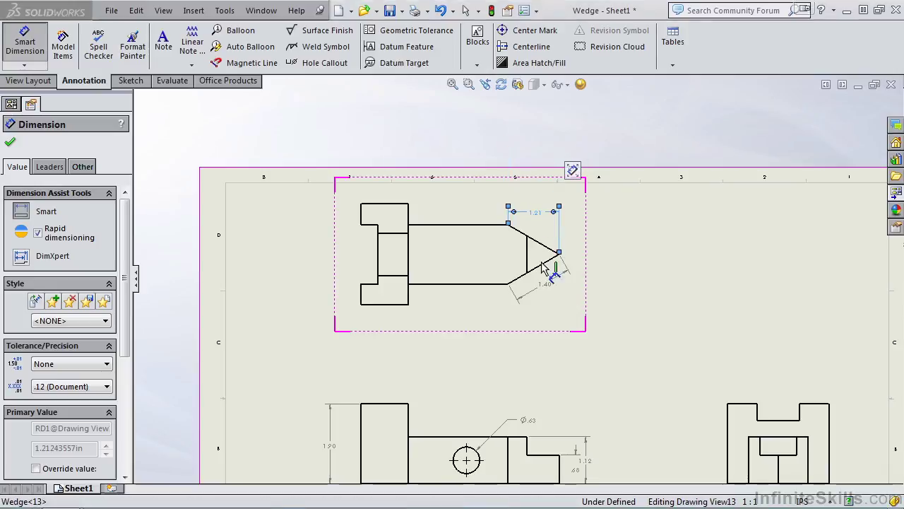
# - Move the front view's body-height dimension farther outward from the step-height dimension, review its dimension text options and finish dimensioning
pyautogui.scroll(-2, 498, 330)
pyautogui.scroll(3, 544, 380)
pyautogui.scroll(-4, 517, 363)
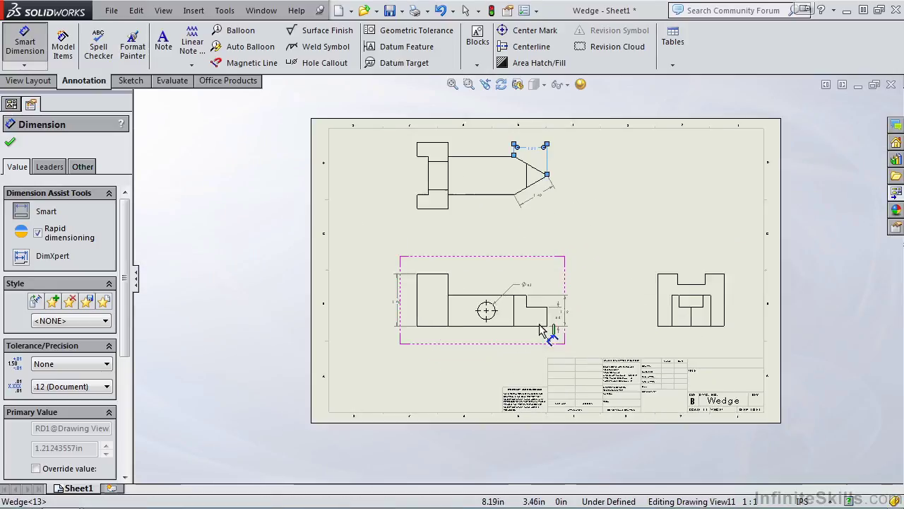
pyautogui.scroll(-3, 544, 314)
pyautogui.click(613, 263)
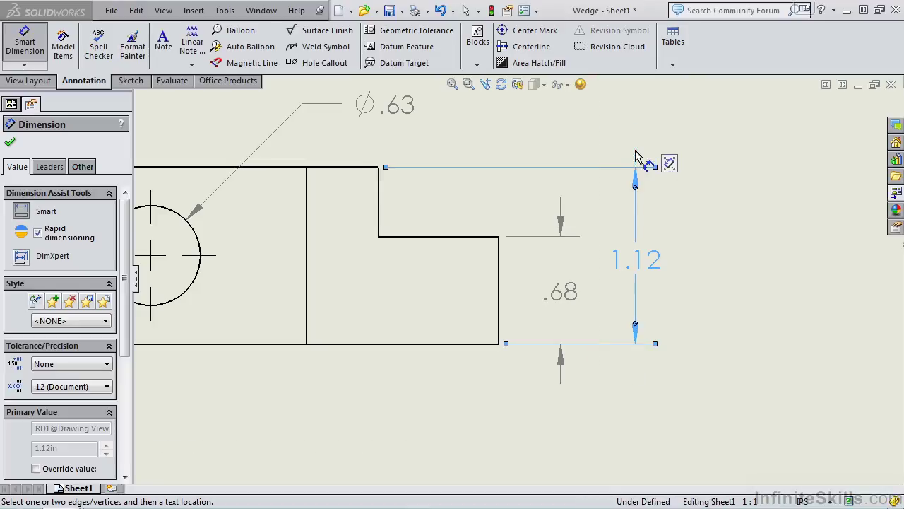
pyautogui.moveTo(126, 221); pyautogui.dragTo(122, 335)
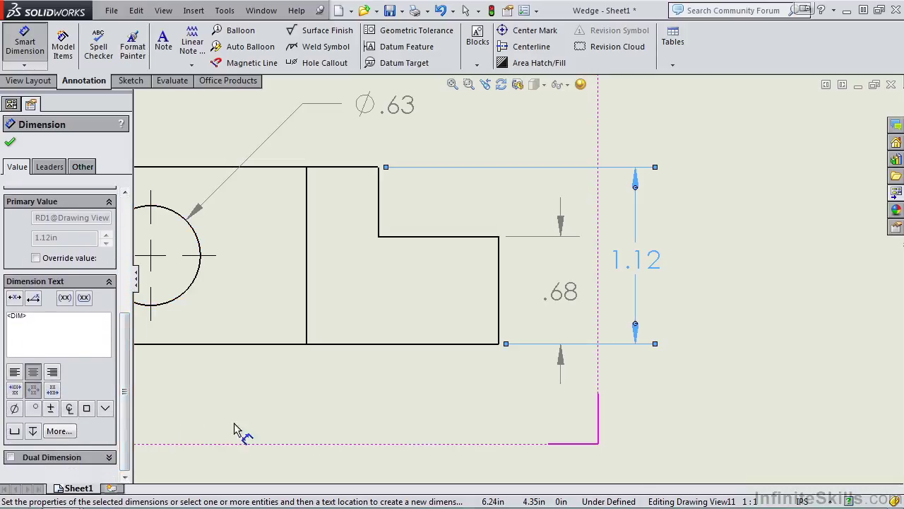
pyautogui.click(10, 142)
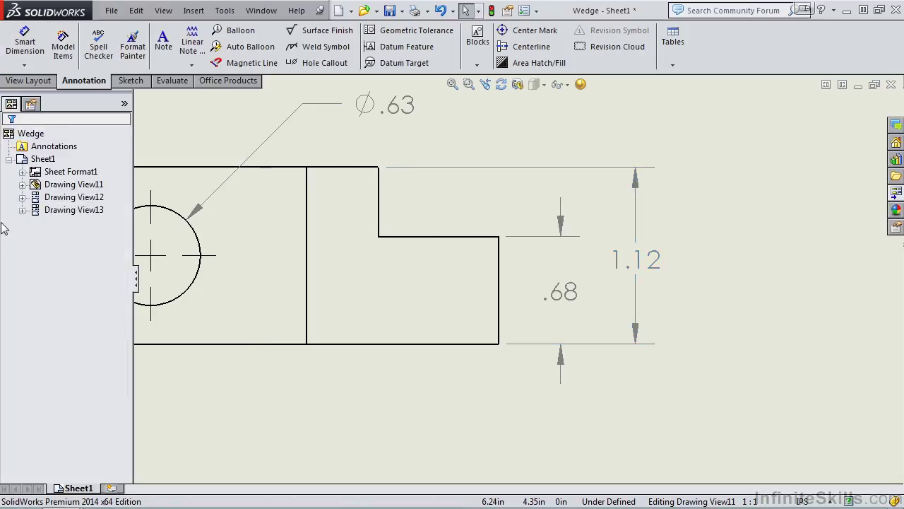
pyautogui.press('f')
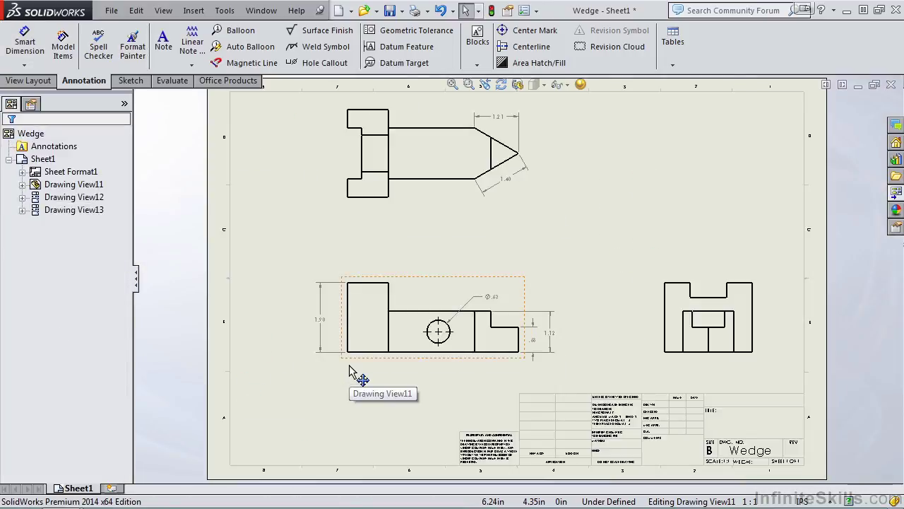